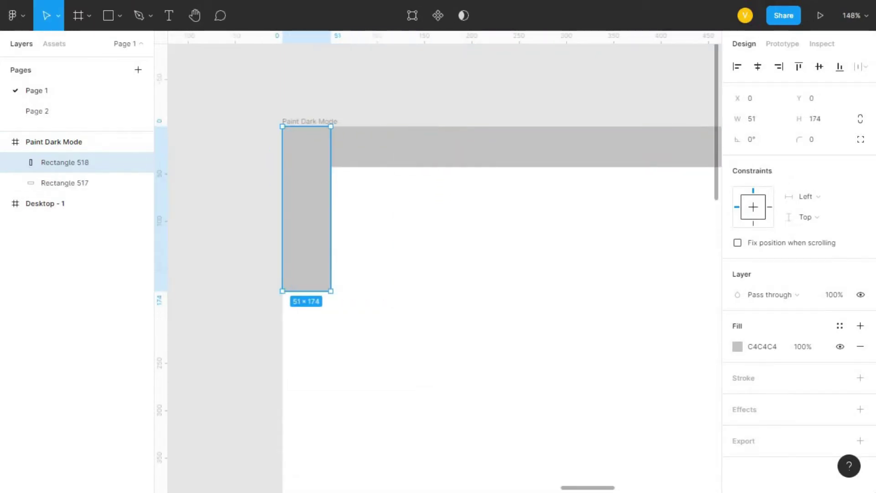
Add the palette squares and the 'Type here to search' text to the black bottom bar.
text(tF)
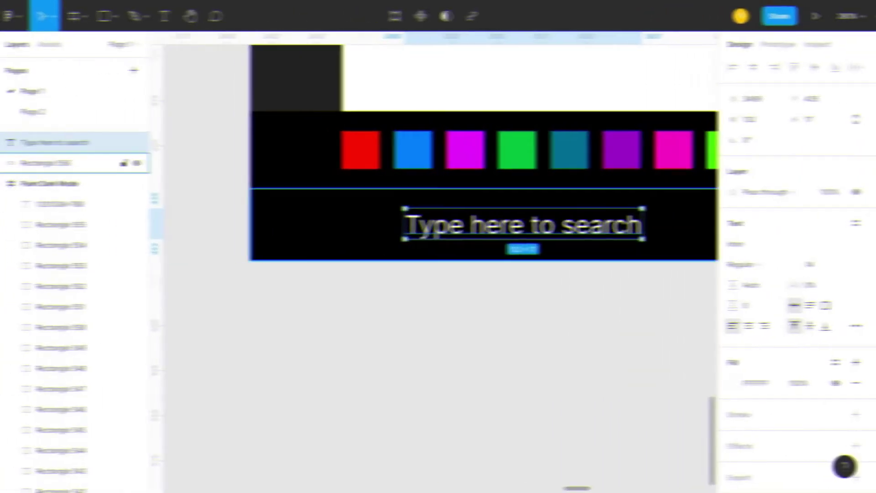
Import the filled Windows logo and search magnifier icons from Iconify.
click(166, 141)
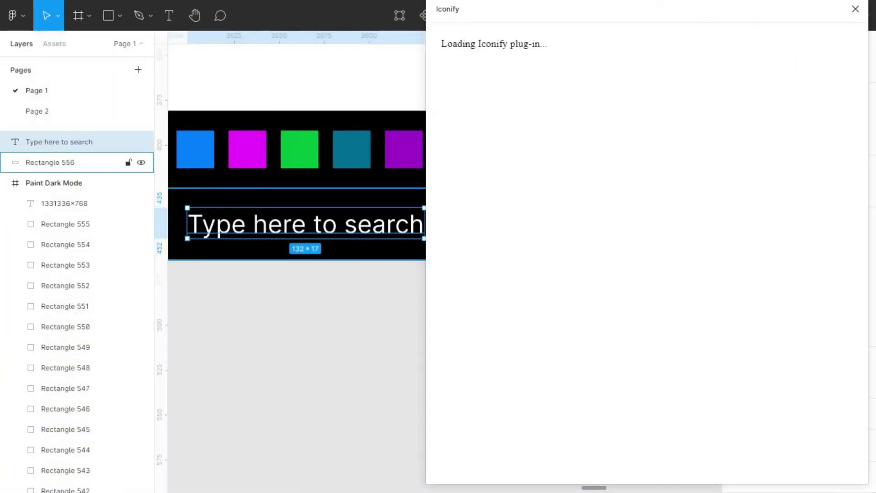
text(windows)
scroll(461, 180, down, 3)
click(462, 180)
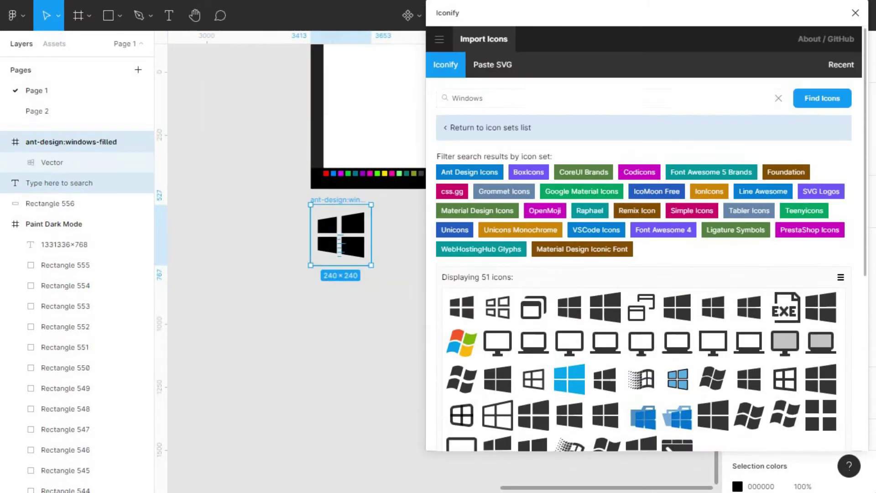
text(earch)
key(Return)
click(675, 215)
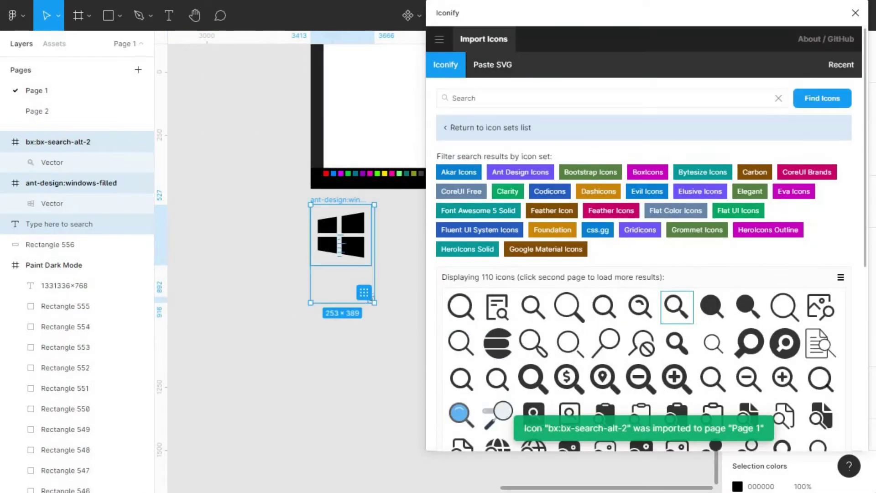
Search Iconify for Cortana, then cross, and import the cross close icon.
text(Cortana)
key(Return)
key(ctrl+a)
text(cross)
key(Return)
scroll(462, 222, down, 2)
click(462, 222)
Import the chrome minimize and window maximize icons from Iconify.
text(mize)
key(Return)
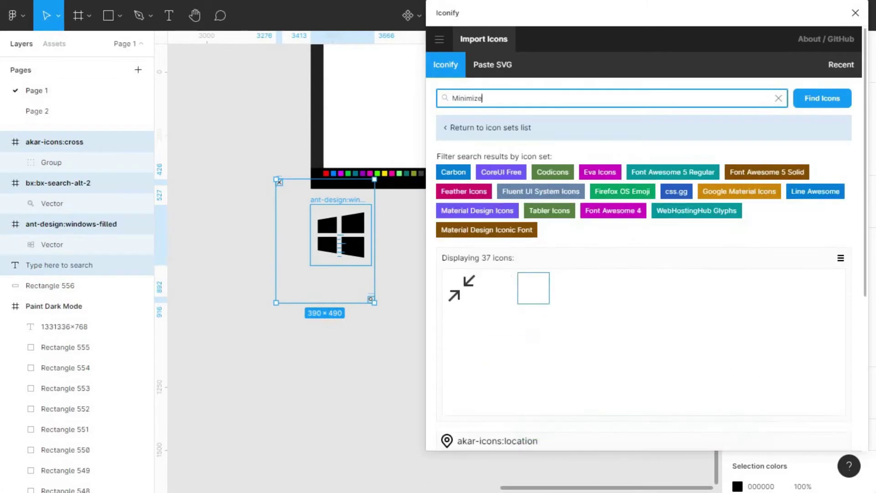
click(534, 288)
text(ax)
key(Return)
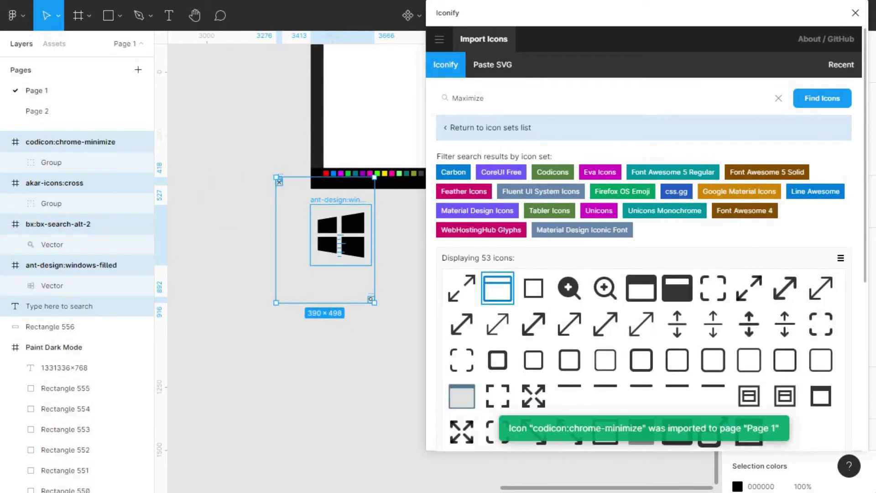
click(498, 287)
scroll(516, 437, down, 2)
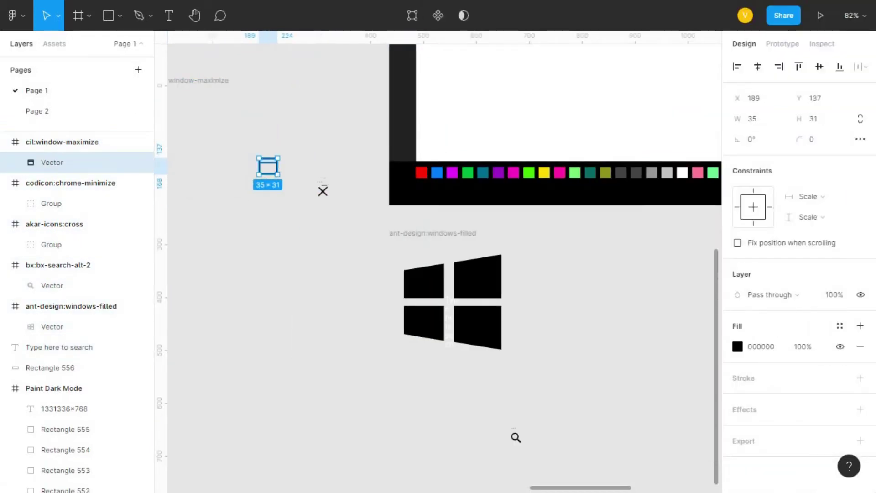
scroll(274, 178, up, 5)
Arrange minimize, maximize and close icons together and paste them into the Paint Dark Mode frame.
drag(466, 142, 365, 163)
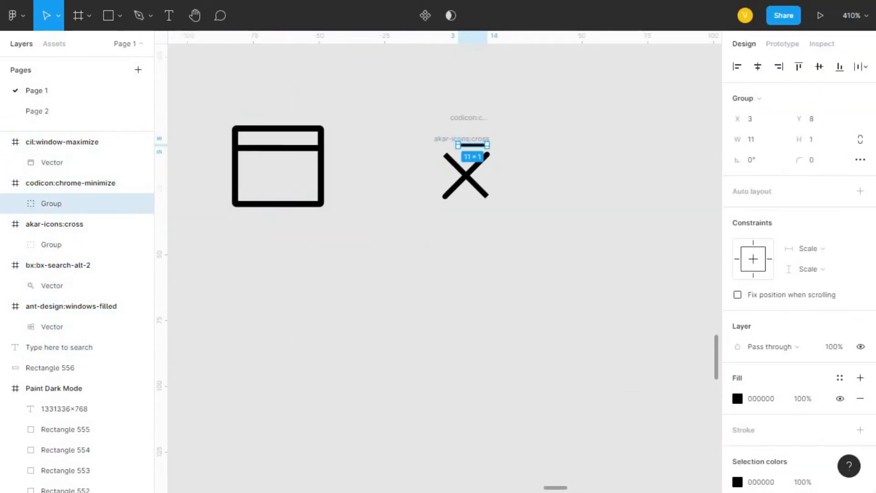
click(51, 162)
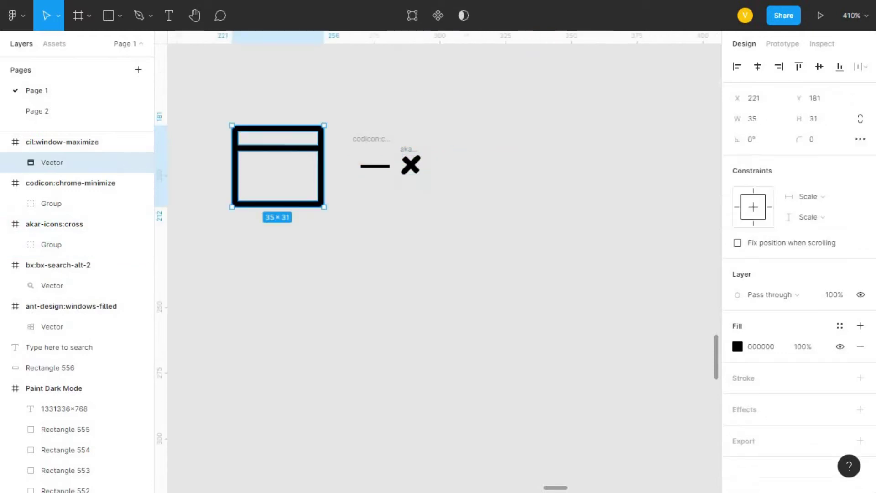
click(51, 244)
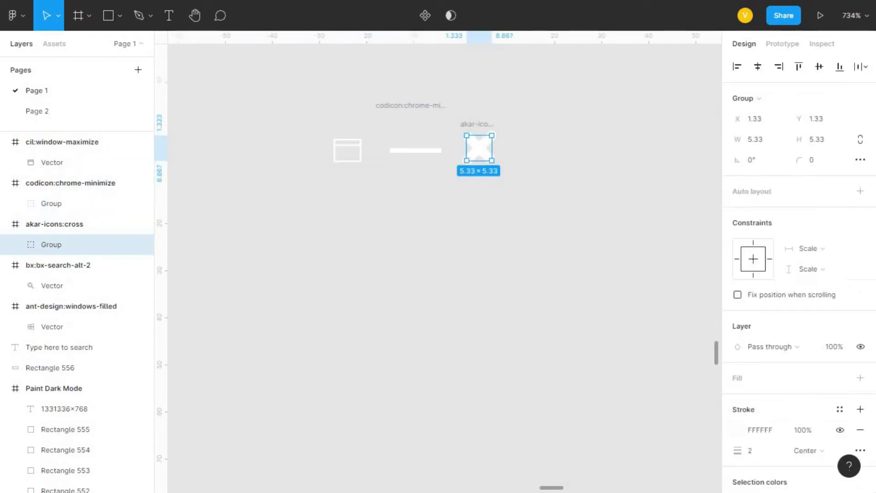
key(Escape)
key(ctrl+v)
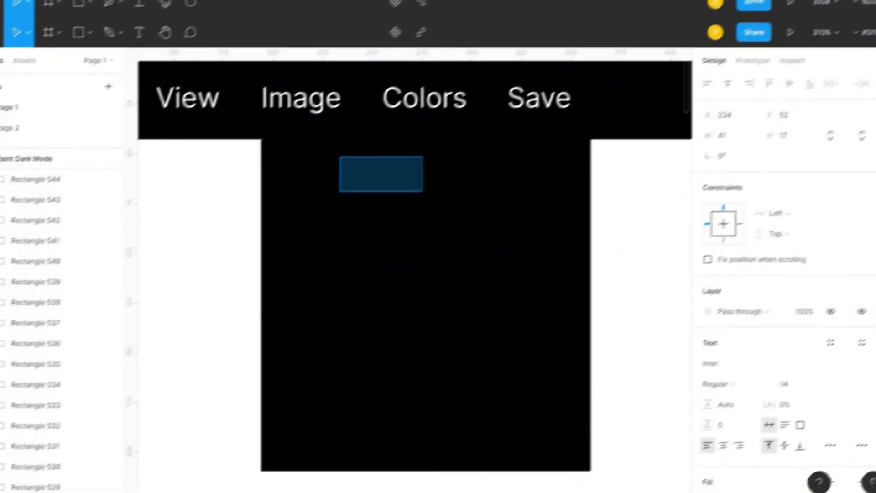
Create a white 'Selection Panel' heading text box.
click(738, 346)
key(t)
drag(352, 137, 507, 199)
click(738, 350)
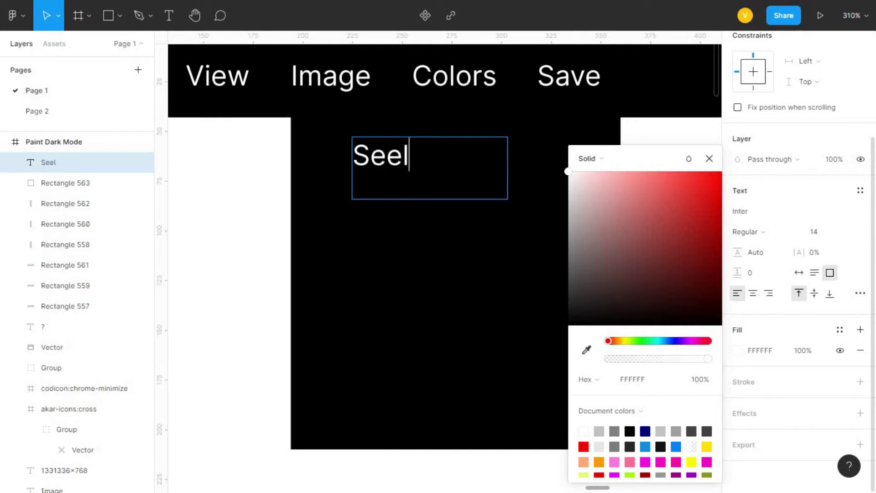
key(Escape)
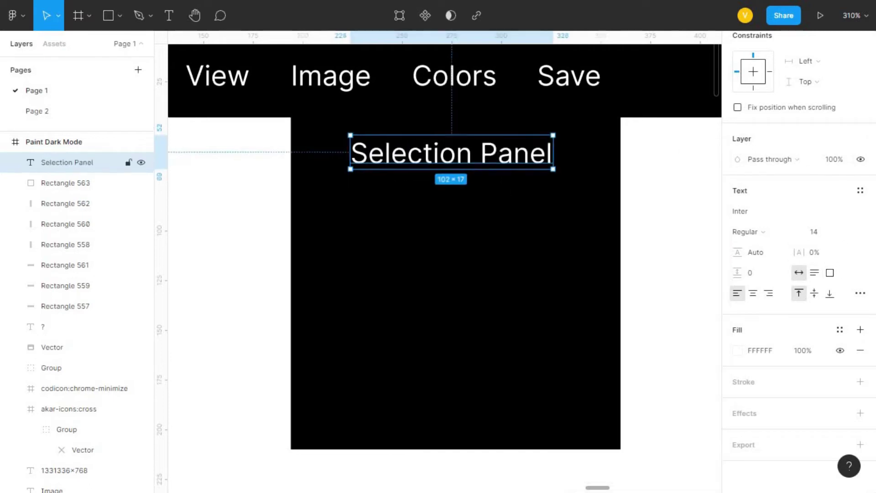
Duplicate the heading into a list of lines and rename the second to 'Free-from shapes'.
drag(434, 152, 430, 204)
key(ctrl+d)
key(ctrl+d)
key(ctrl+d)
key(ctrl+d)
double_click(435, 190)
text(Free-from shapes)
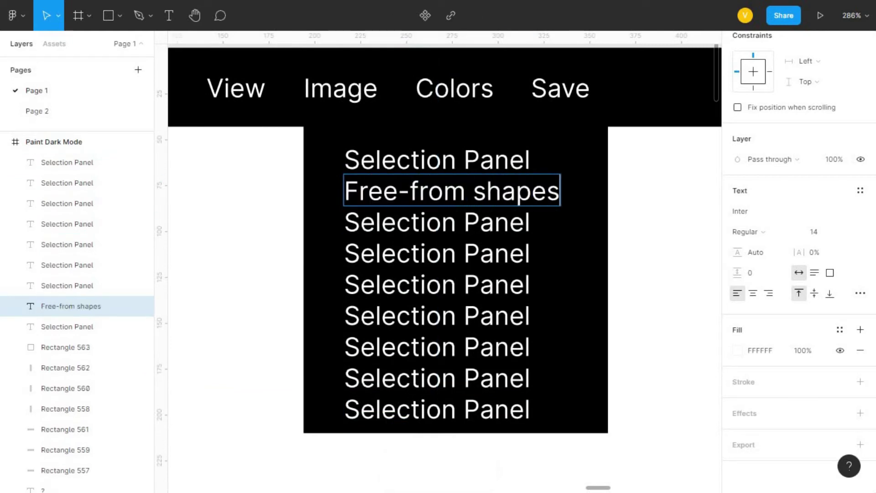
double_click(402, 223)
text(S)
Rename the next menu lines to Select all, Invert selection and Crop.
triple_click(438, 253)
text(I)
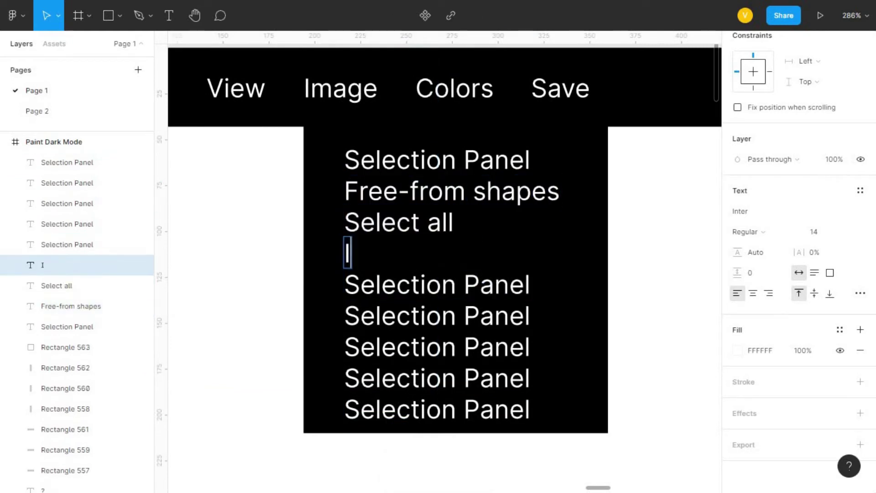
text(election)
text(te)
triple_click(437, 311)
text(Cr)
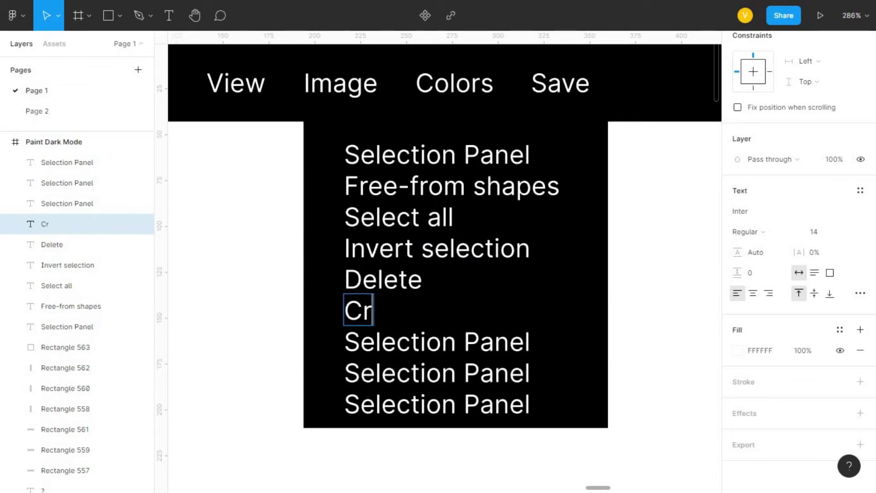
text(op)
scroll(437, 274, down, 1)
double_click(400, 318)
Edit the remaining menu lines, including Delete and Rotate.
text(e)
scroll(437, 297, down, 1)
triple_click(437, 316)
key(Tab)
text(Resizq)
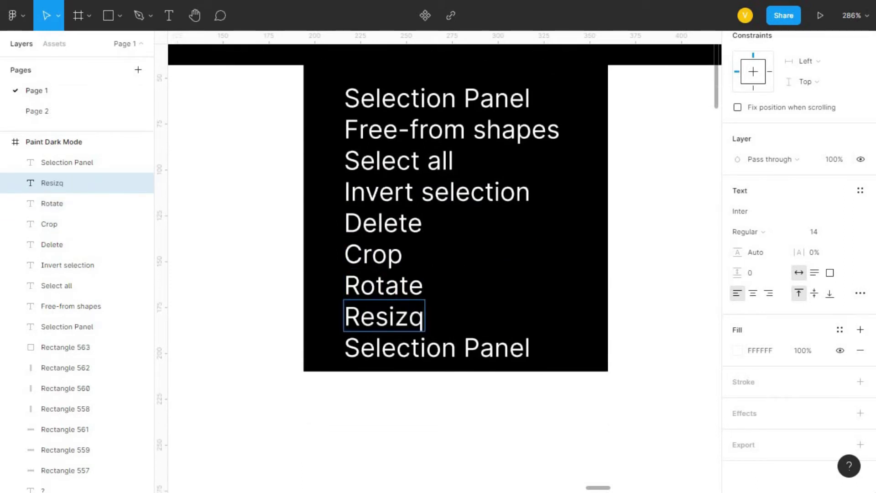
scroll(437, 297, down, 2)
triple_click(437, 293)
text(C4C4C4)
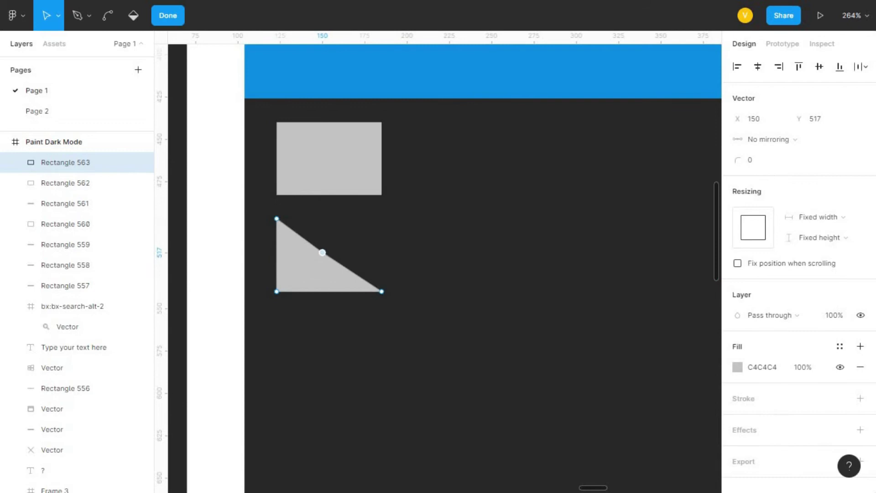
Duplicate the triangle preview and shift the copy further down the panel.
scroll(438, 256, down, 3)
key(ctrl+d)
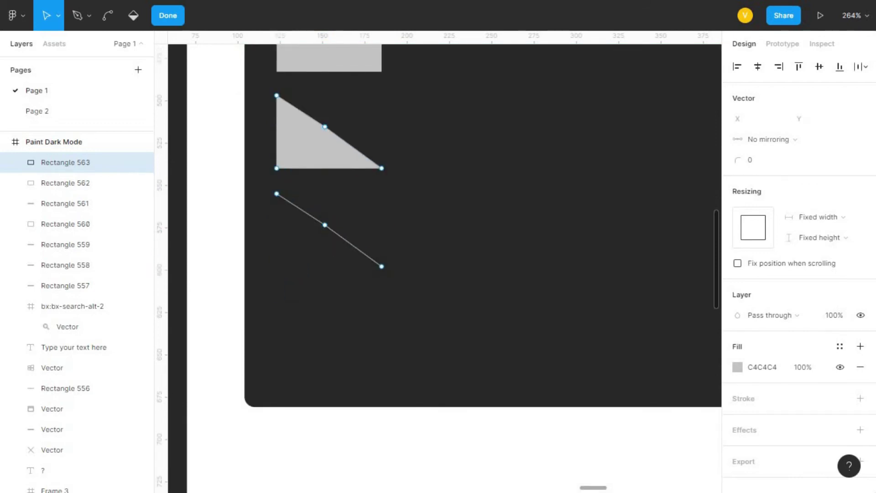
scroll(328, 210, down, 1)
key(shift+Down)
key(shift+Down)
key(shift+Down)
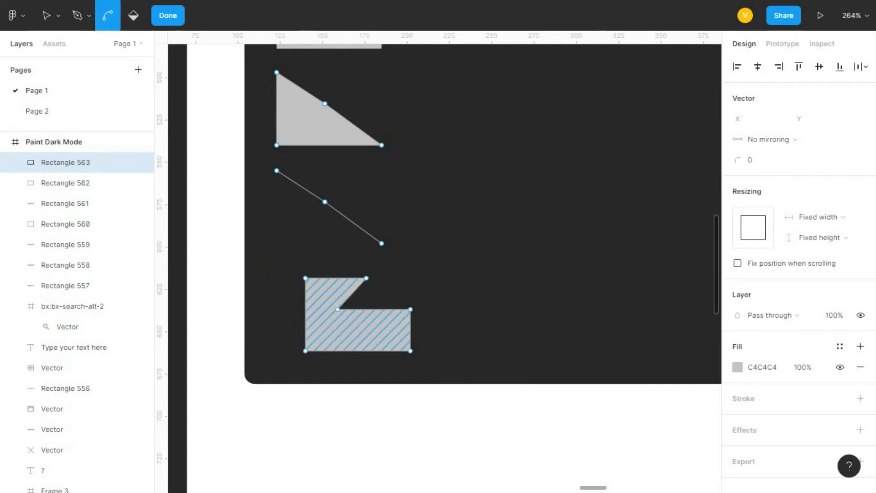
key(shift+1)
key(Escape)
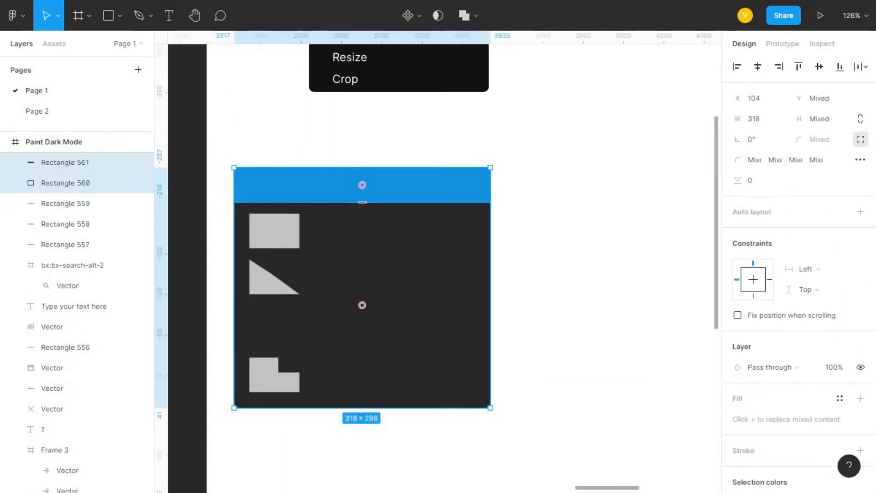
scroll(362, 287, down, 5)
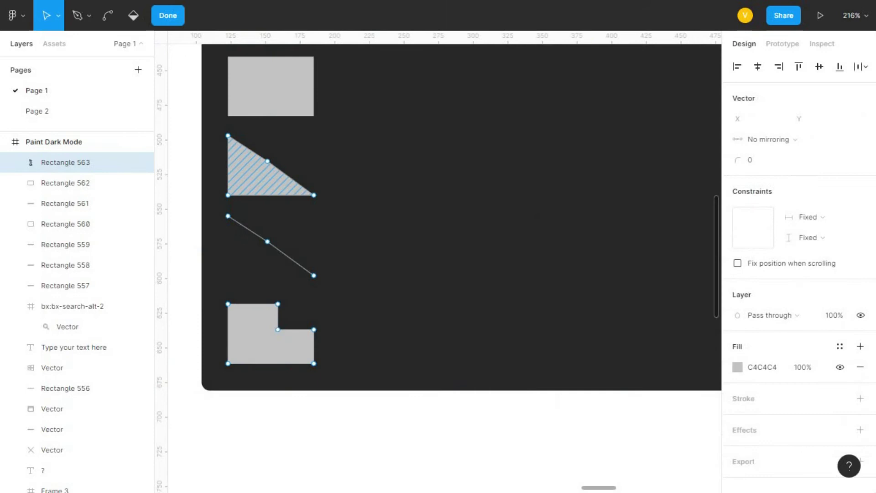
Give the triangle and L-shape white 5 px inside outlines.
click(738, 419)
click(584, 431)
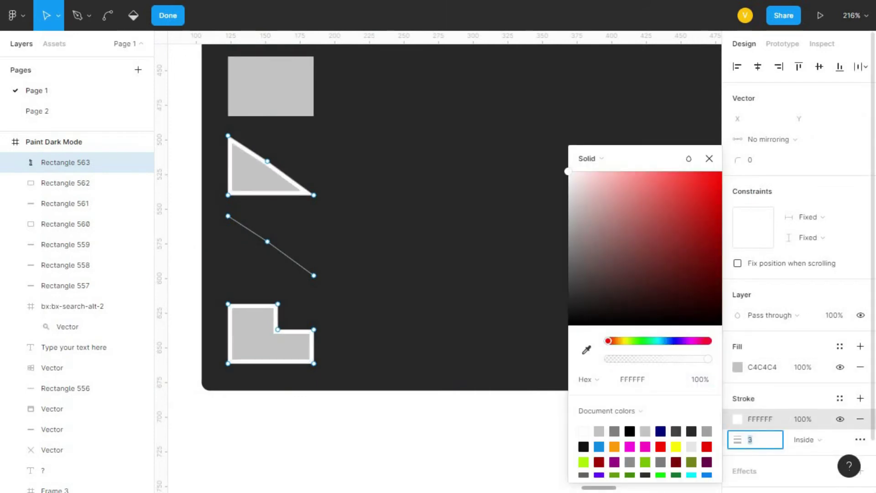
scroll(461, 242, up, 2)
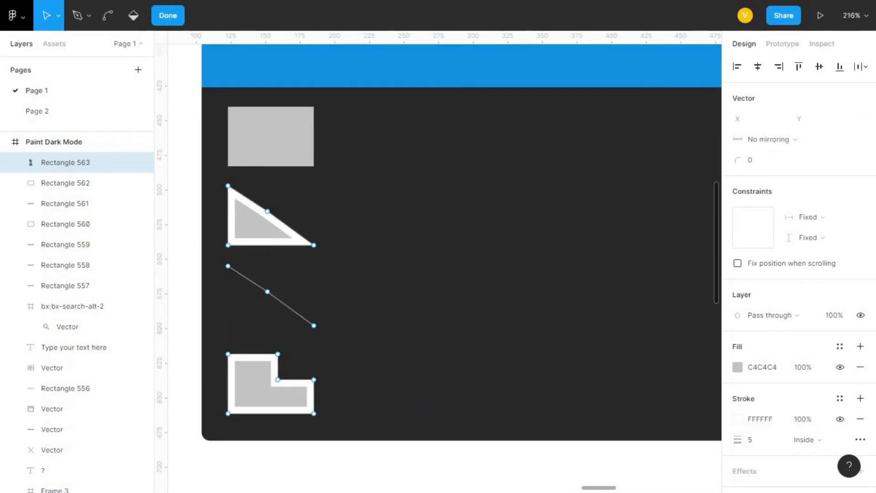
key(Escape)
key(Escape)
key(f)
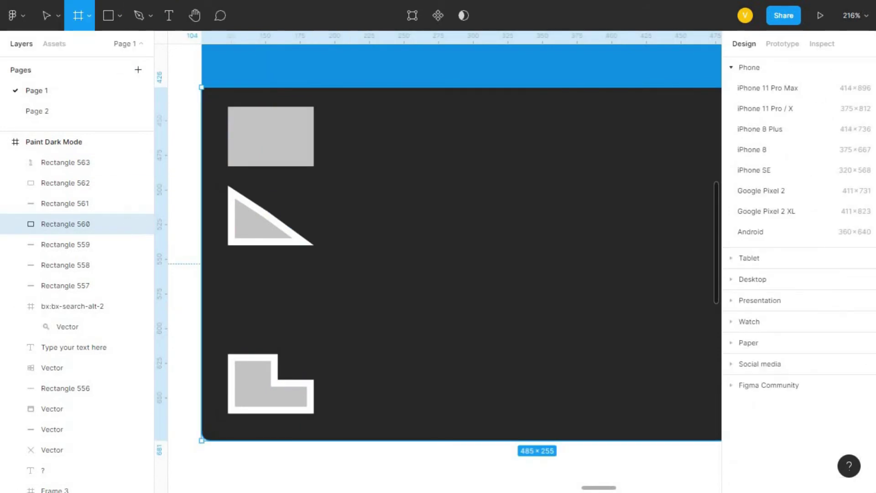
Draw a star in the shape panel and raise its point count to 10.
click(120, 16)
click(87, 123)
drag(348, 98, 417, 166)
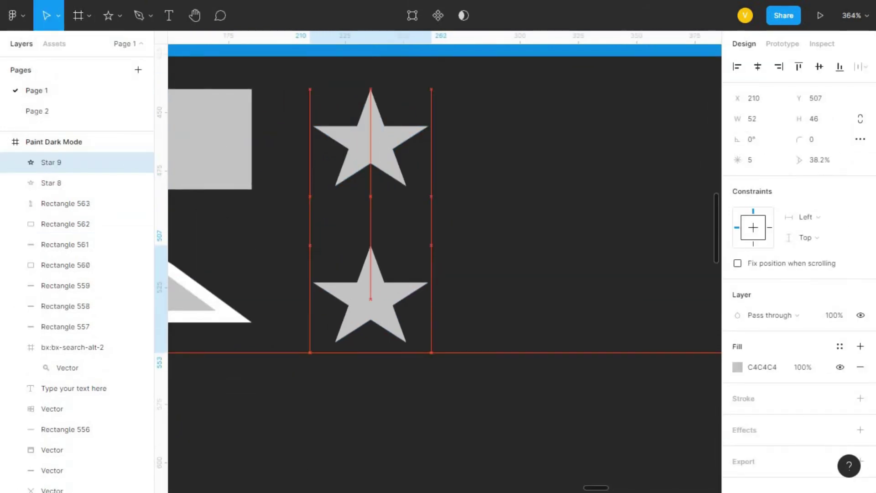
drag(738, 160, 795, 160)
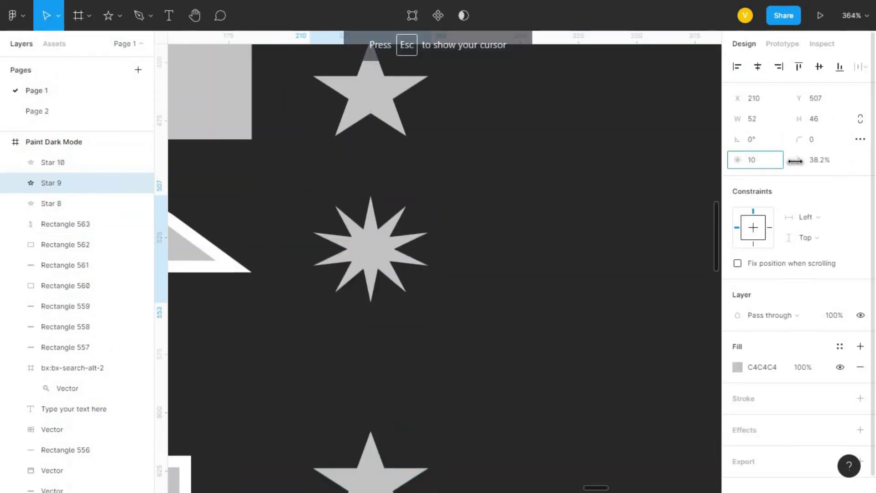
key(Tab)
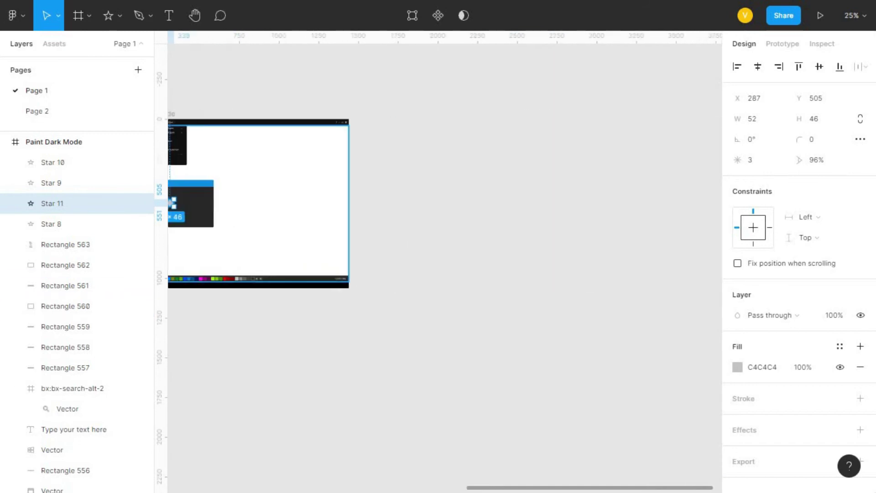
Look up arrow icons in Iconify and add a black text box at the mockup's right edge.
click(16, 15)
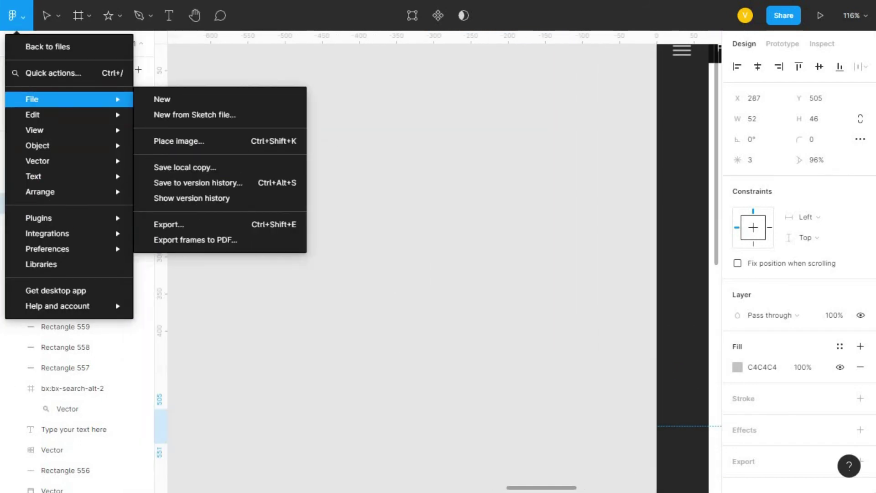
click(185, 170)
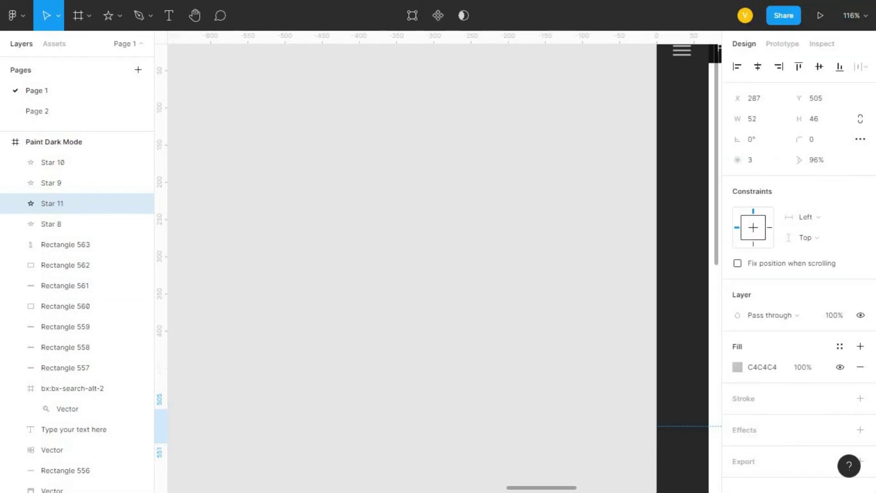
key(t)
drag(674, 134, 691, 178)
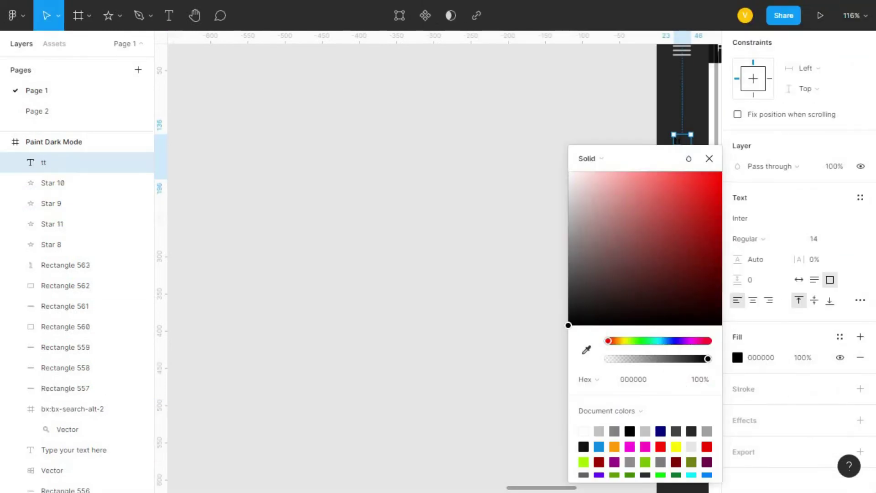